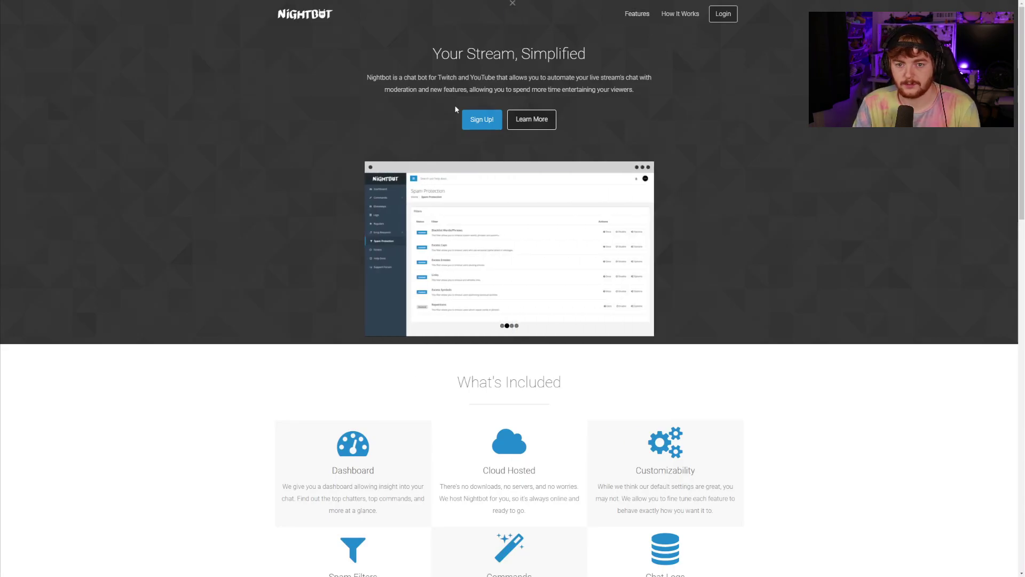
Sign in to Nightbot with the Twitch account and expand Commands in the sidebar.
left_click(718, 16)
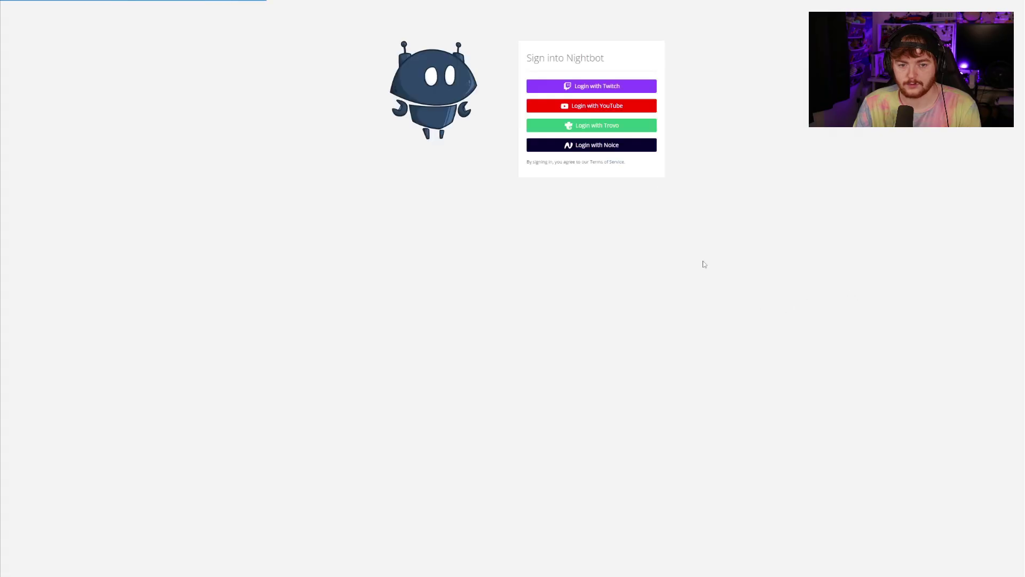
left_click(632, 91)
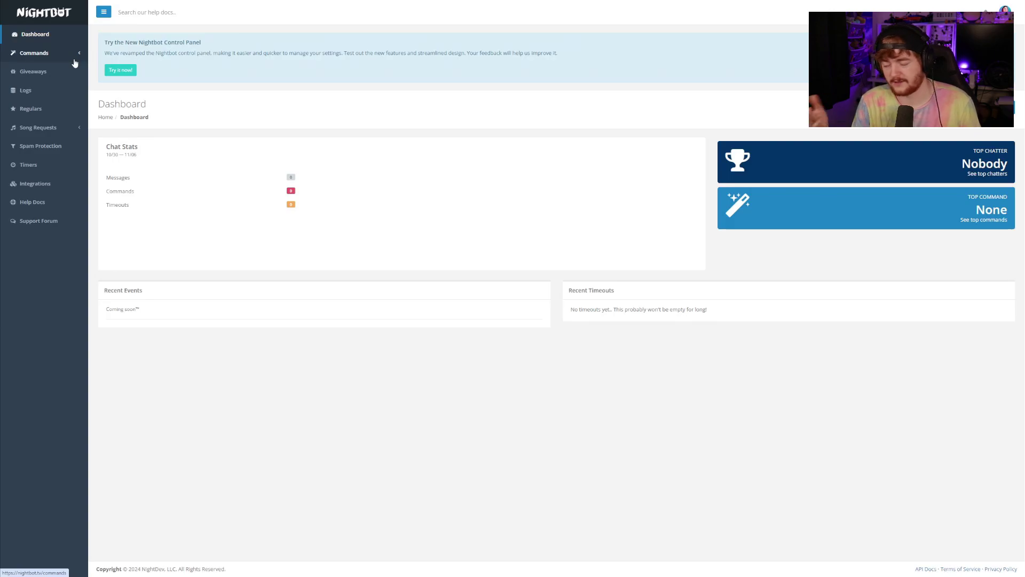
left_click(74, 61)
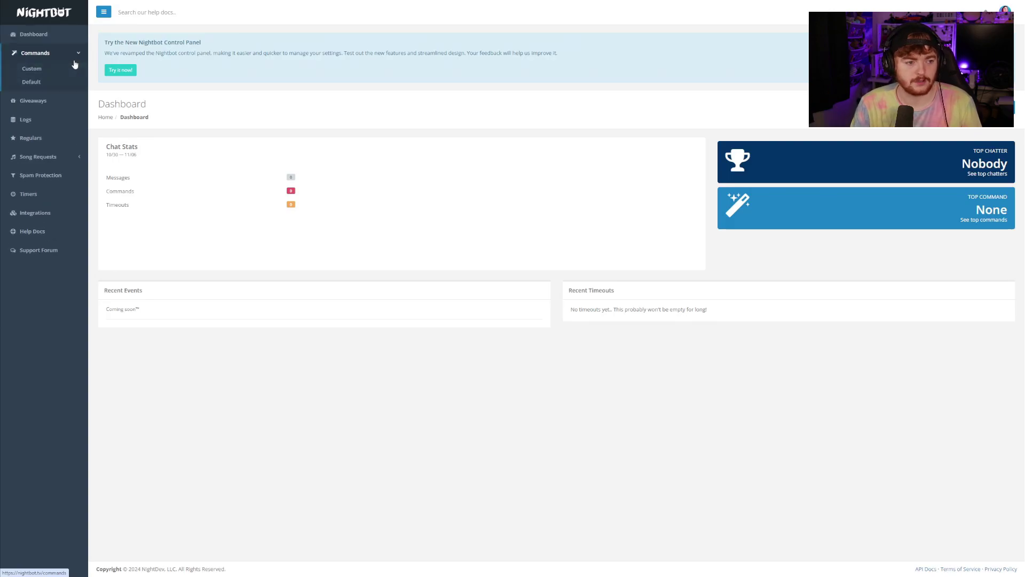
Open the Default commands list, where only !commands, !game and !poll are enabled.
left_click(32, 82)
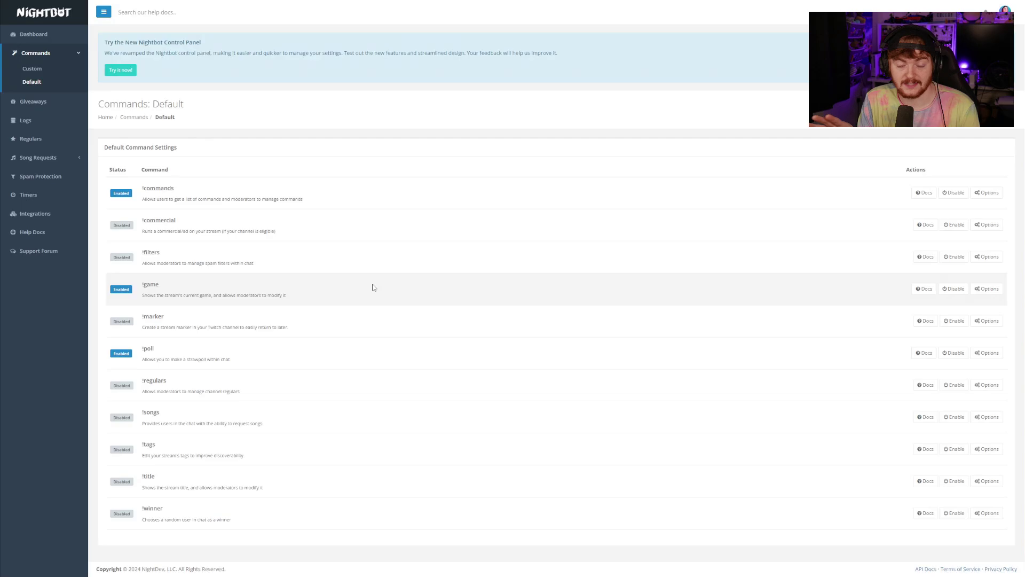
Look over the four custom commands, then move on to the Timers page.
left_click(32, 68)
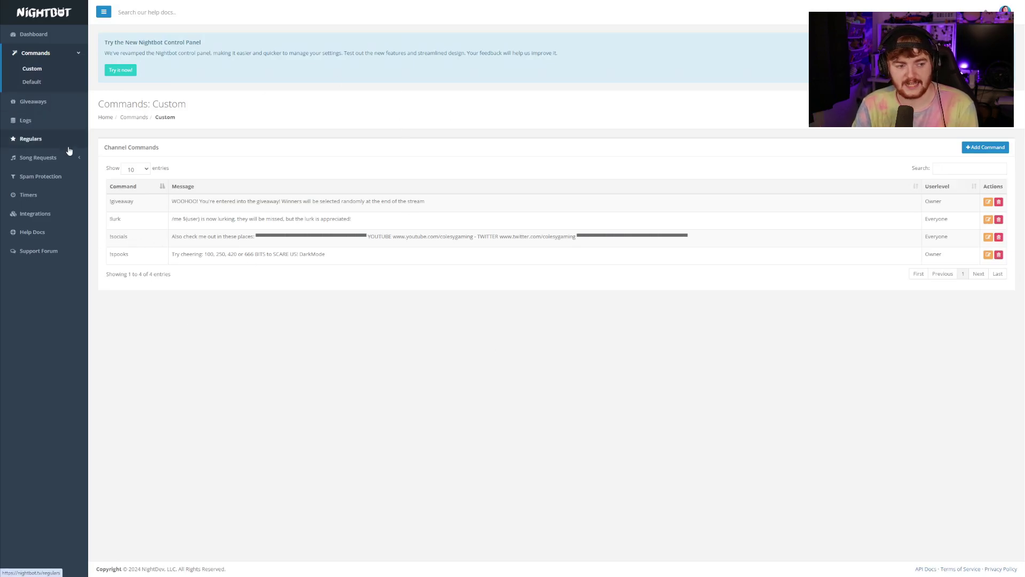
left_click(54, 197)
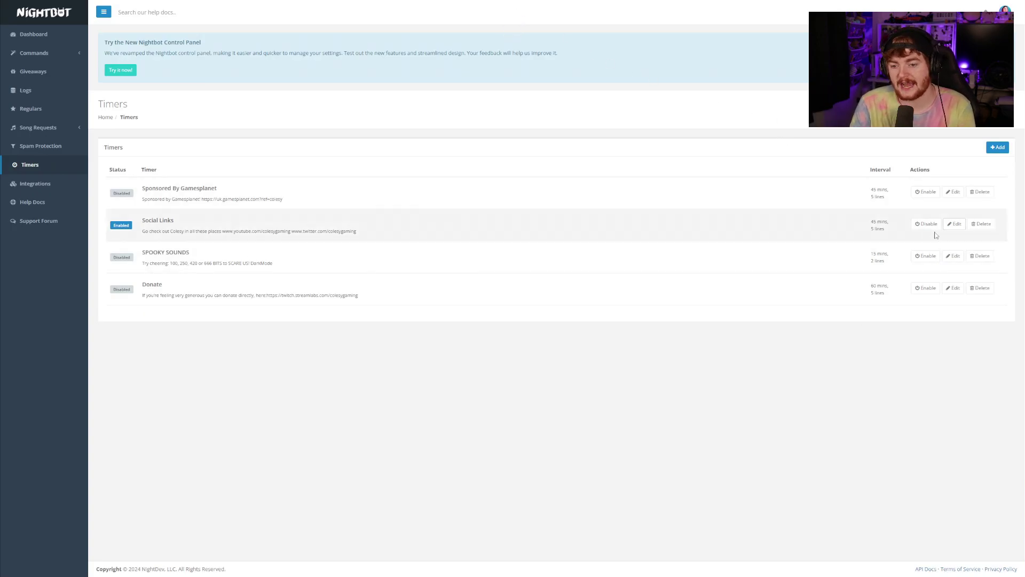
Open the Social Links timer editor showing its 45-minute interval and 5 chat lines.
left_click(954, 223)
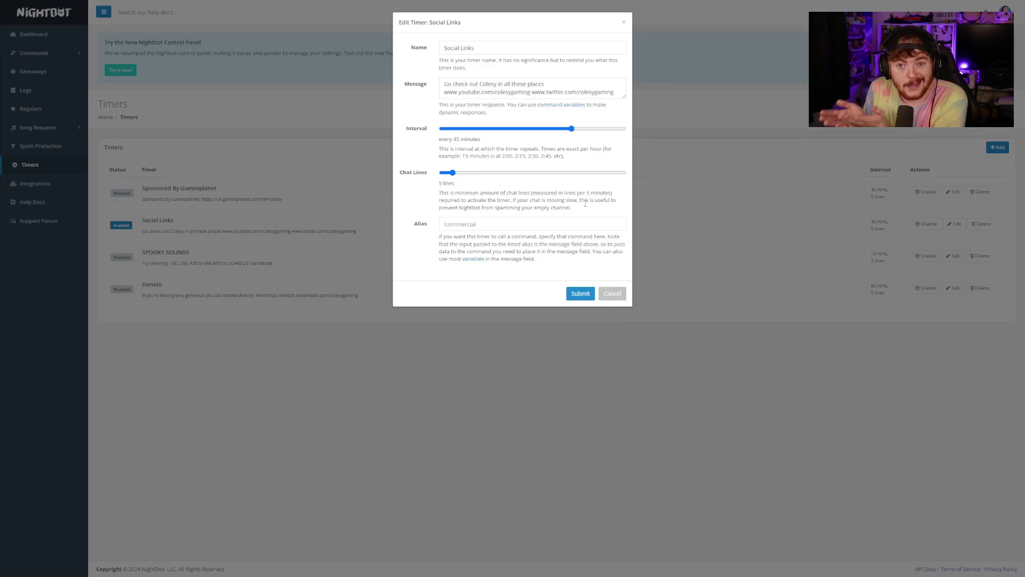
Dismiss the timer editor unchanged and go to the Spam Protection filters page.
left_click(644, 351)
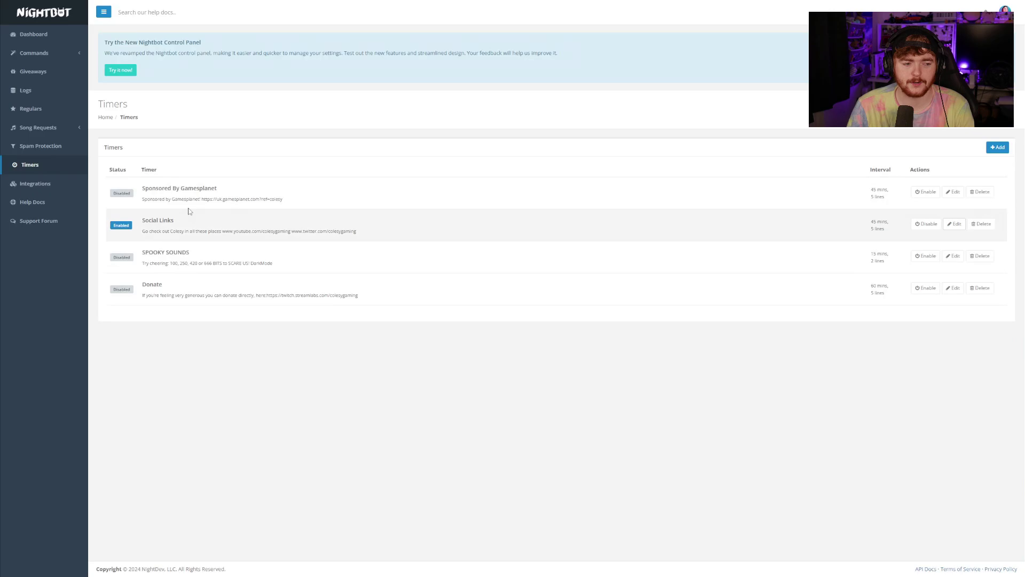
left_click(53, 145)
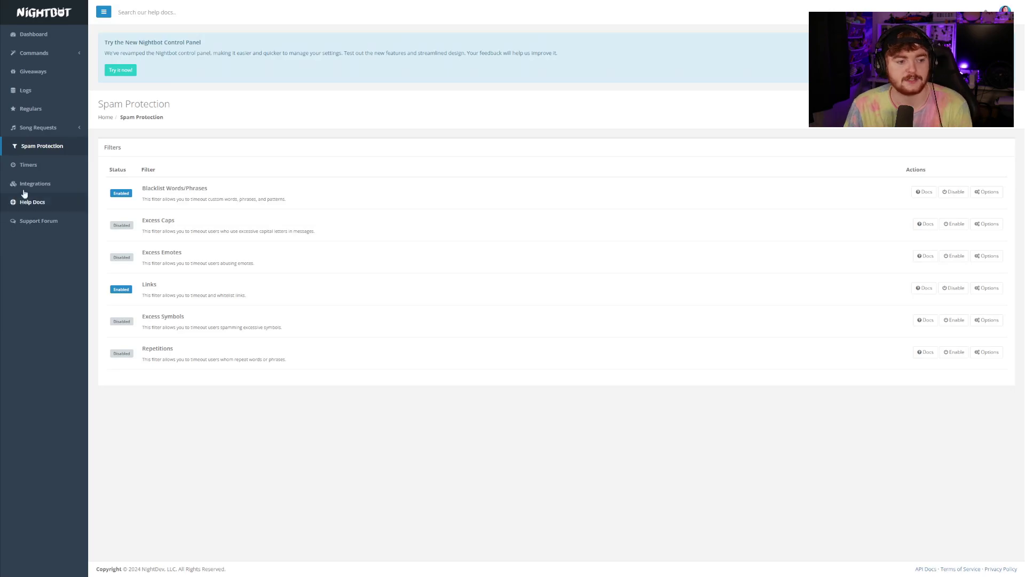
Open the channel Regulars list, which has no entries.
left_click(37, 109)
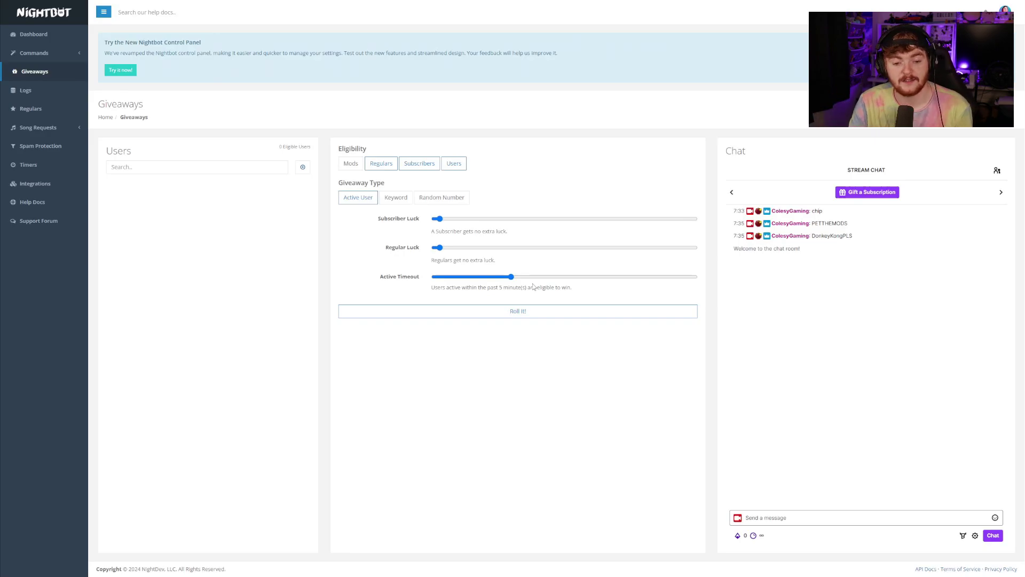
Raise the giveaway Active Timeout from 5 to 10 minutes and roll a winner.
left_click_drag(533, 287, 612, 288)
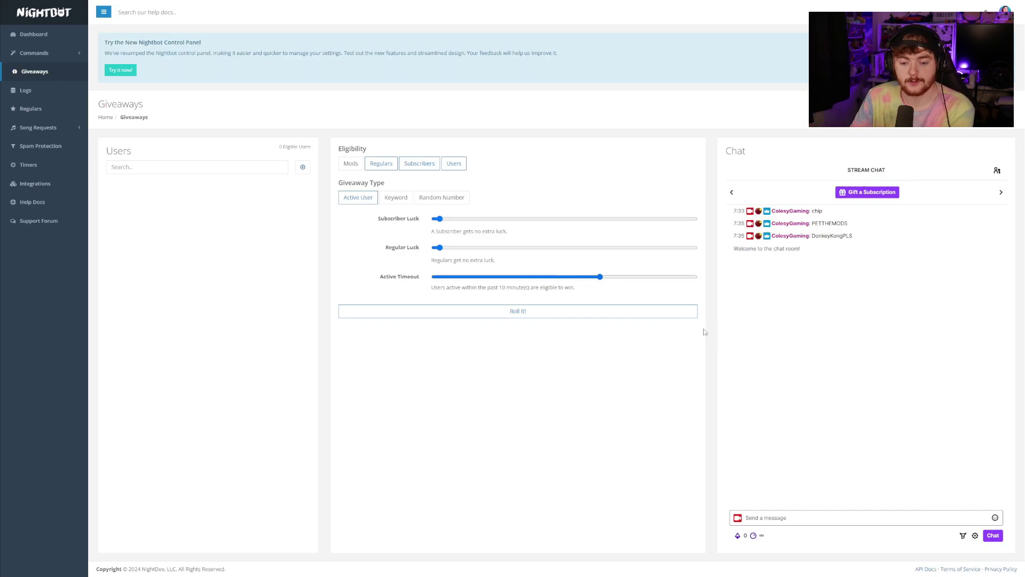
left_click(539, 314)
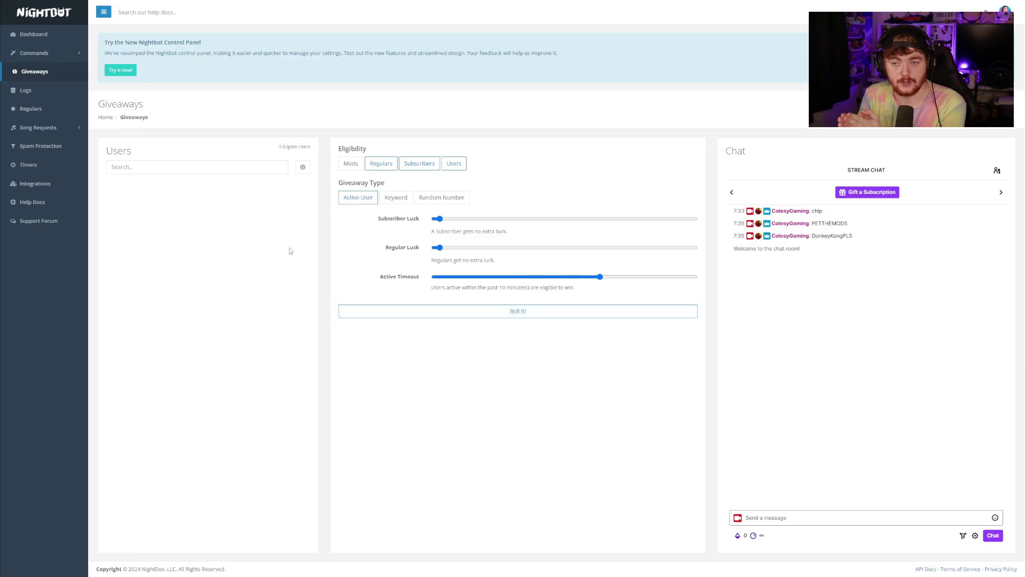
Go to the AutoDJ Song Requests page showing Collide (Tut Tut Child Remix) and the queue.
left_click(38, 127)
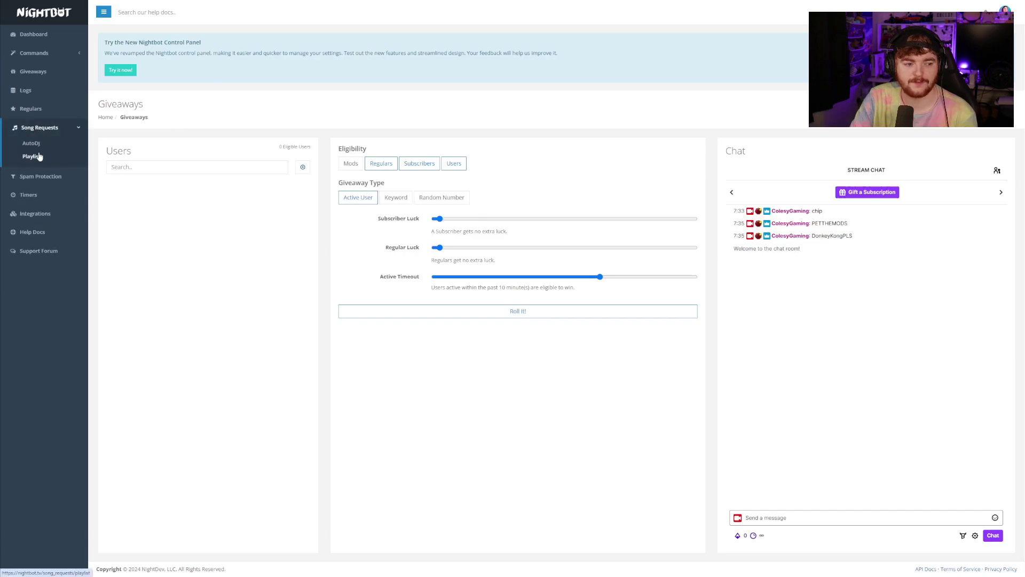
left_click(38, 156)
left_click(31, 143)
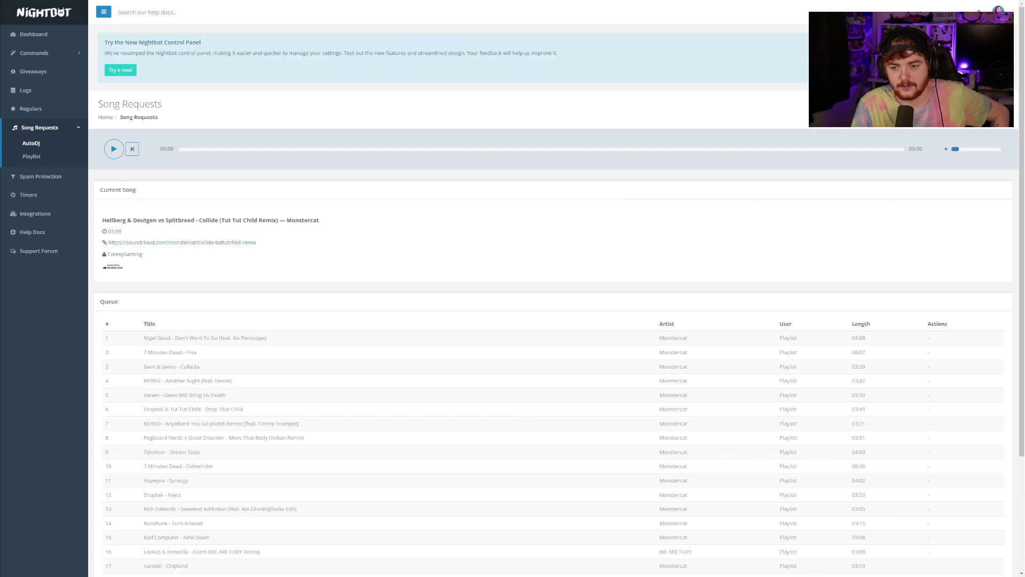
In Song Request Settings, keep YouTube search, Monstercat fallback playlist and Everyone userlevel.
left_click(994, 106)
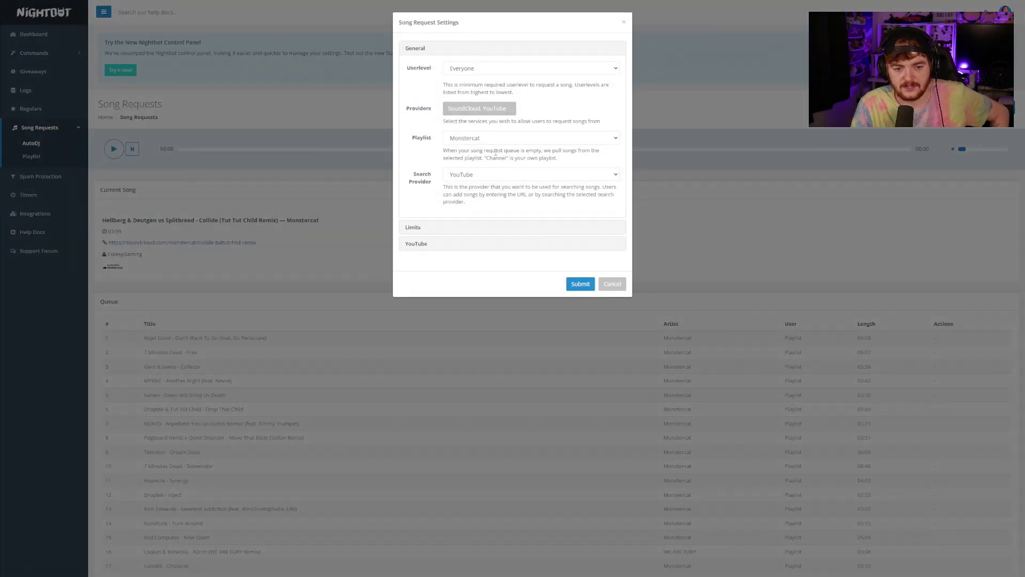
left_click(550, 177)
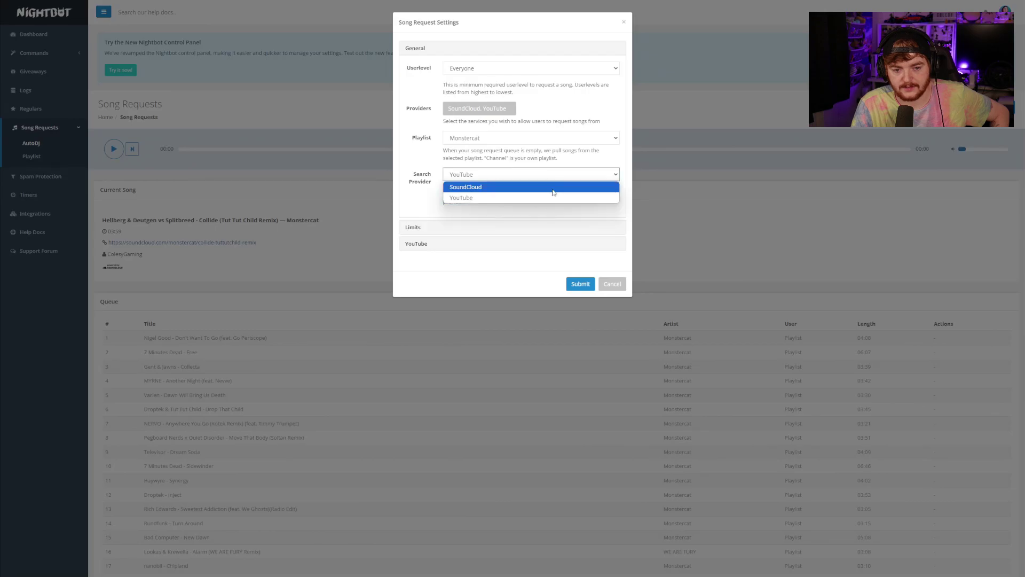
left_click(569, 174)
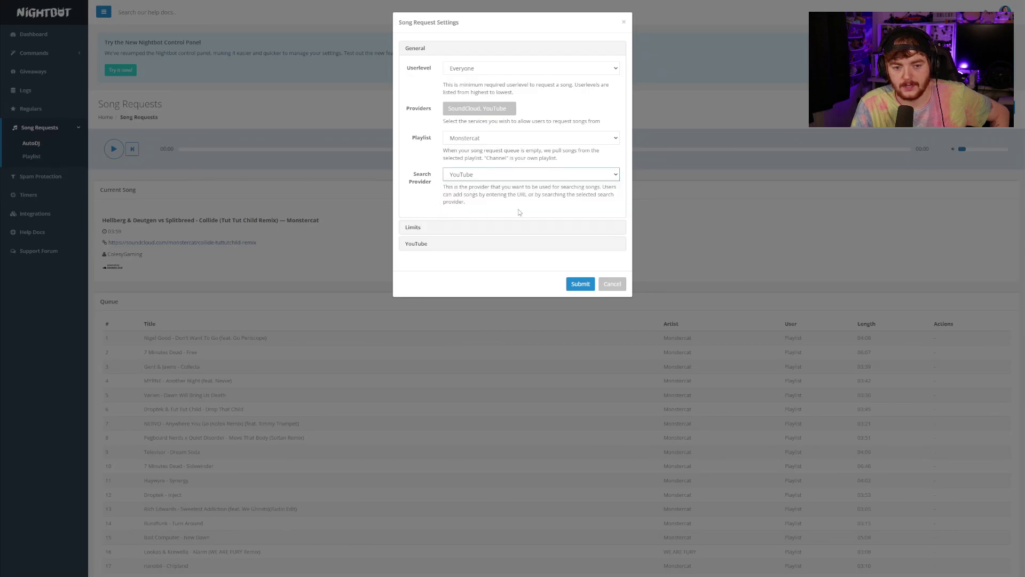
left_click(469, 139)
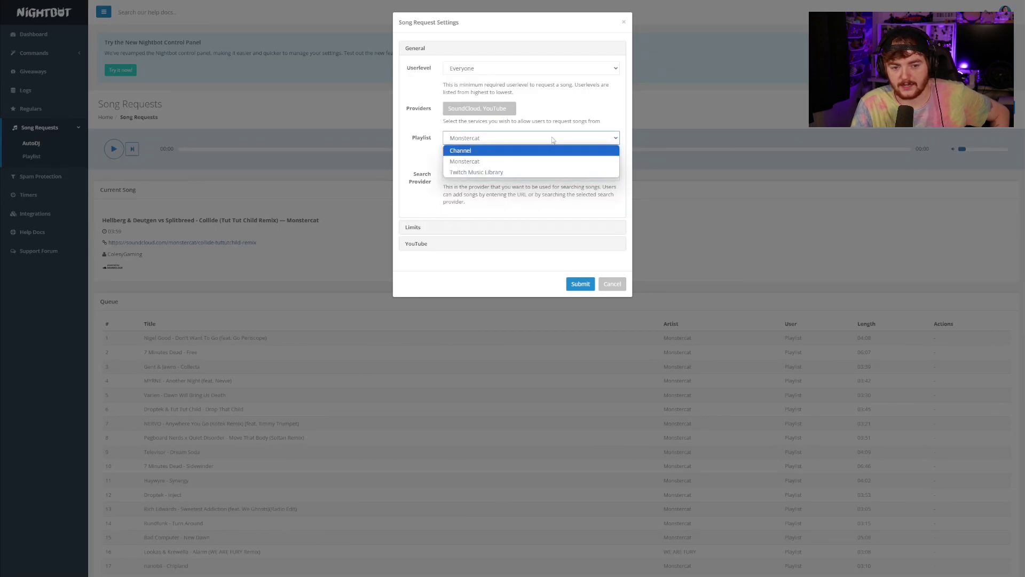
left_click(532, 139)
left_click(516, 75)
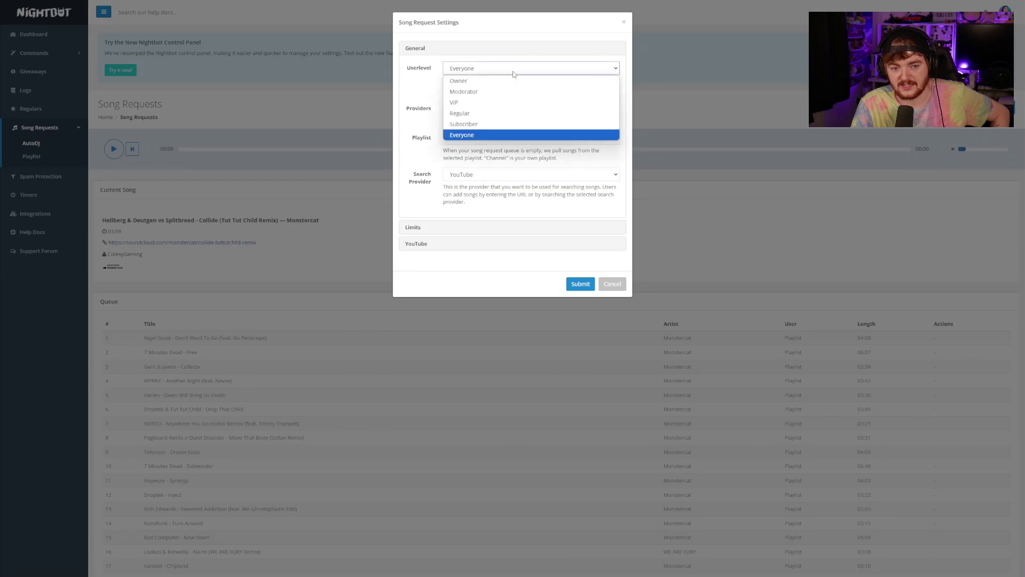
left_click(515, 73)
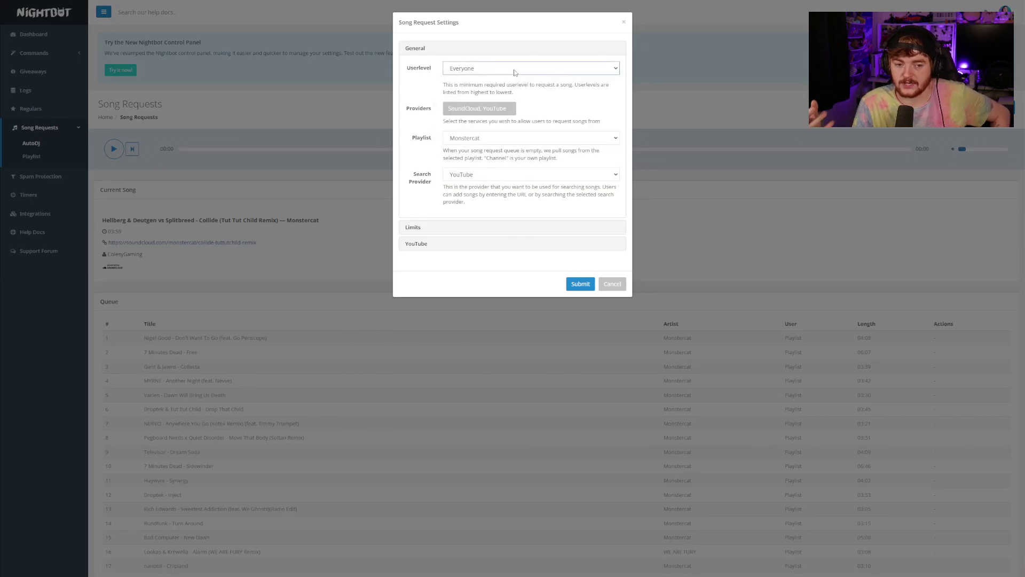
Review allowed providers, YouTube restrictions and the 20-song queue and 2-per-user limits, then close unchanged.
left_click(492, 110)
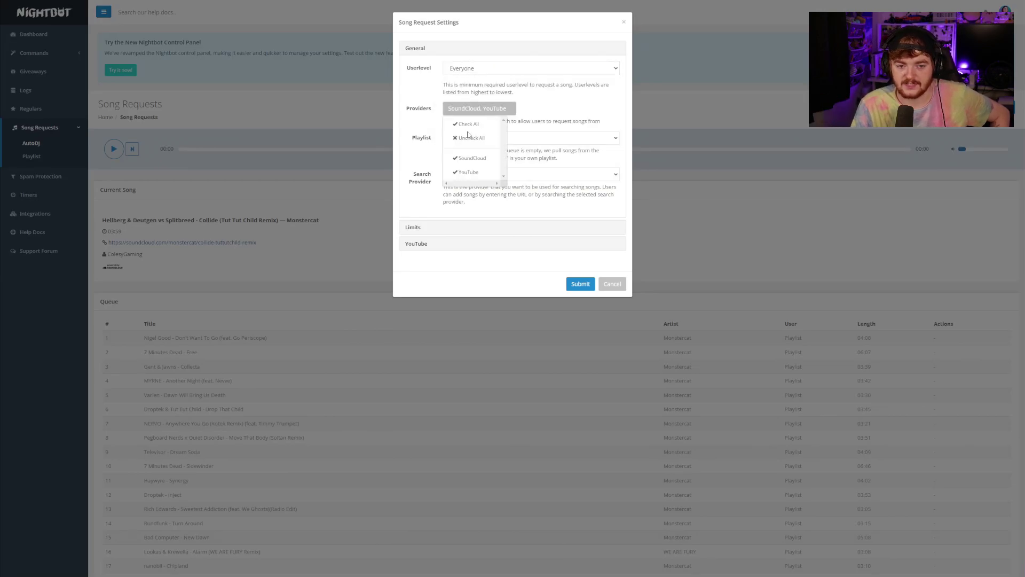
left_click(552, 110)
left_click(560, 245)
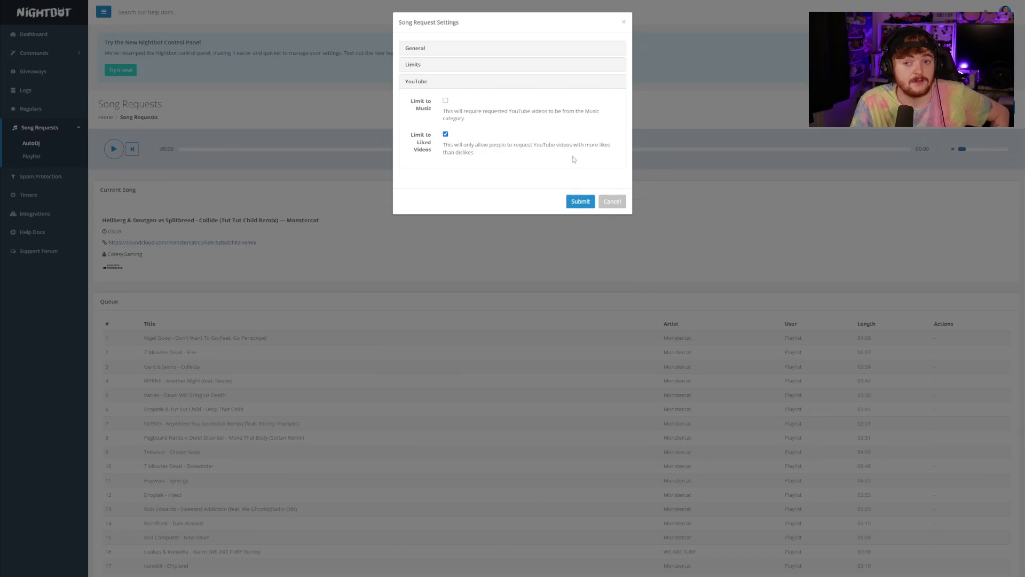
left_click(507, 65)
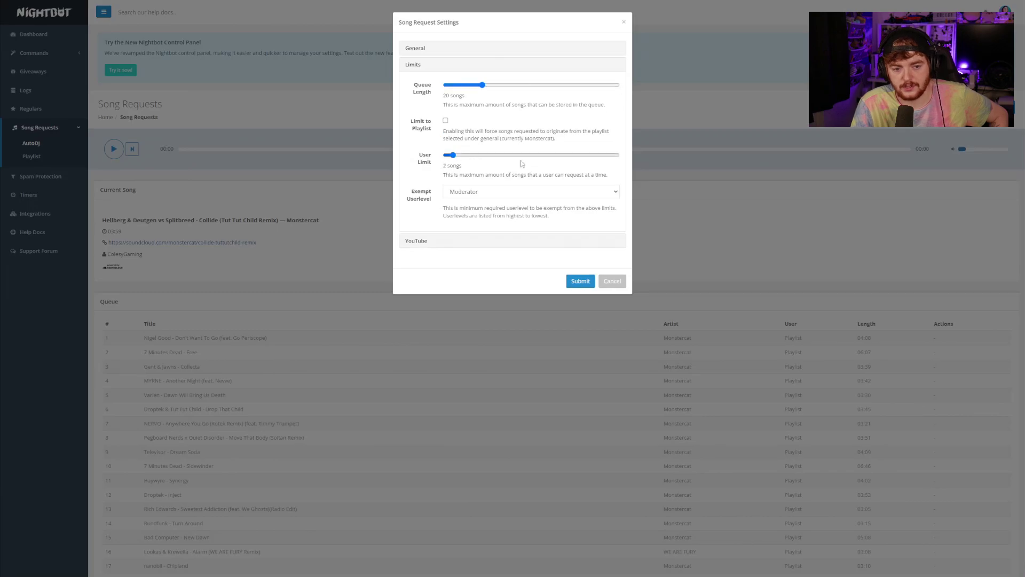
left_click(625, 289)
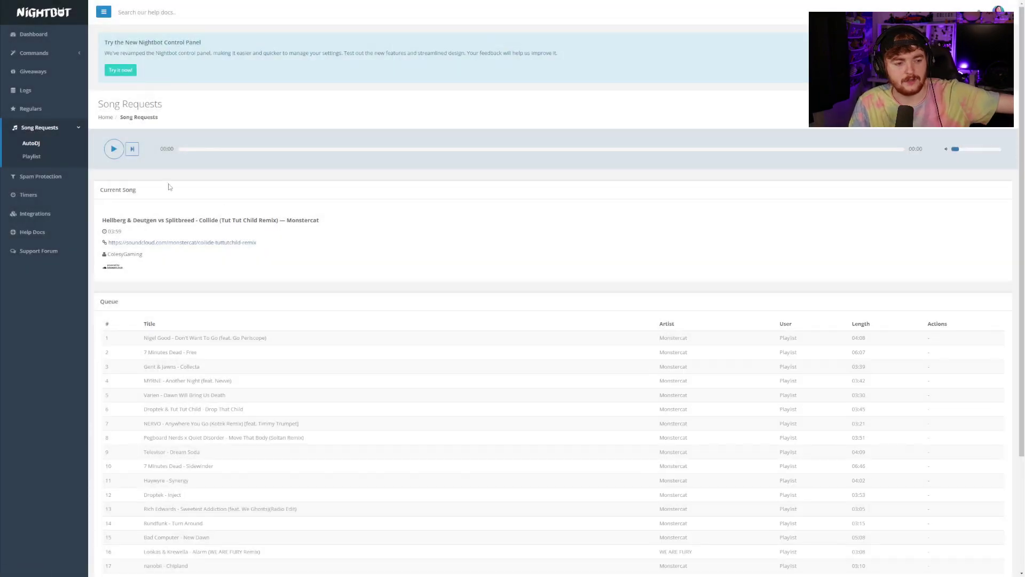
In the Default commands list, view the !songs command options and cancel without changes.
left_click(54, 57)
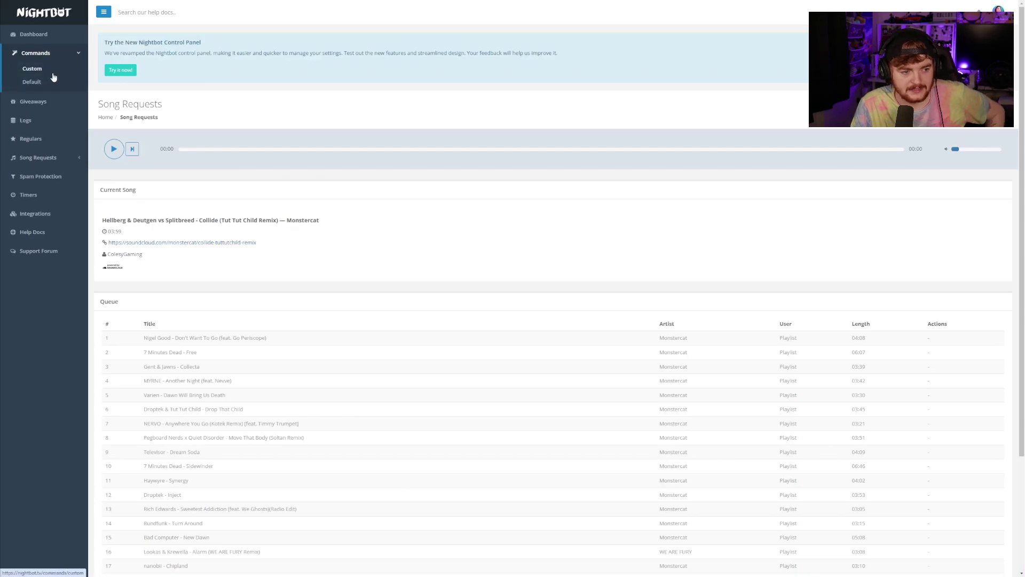
left_click(53, 81)
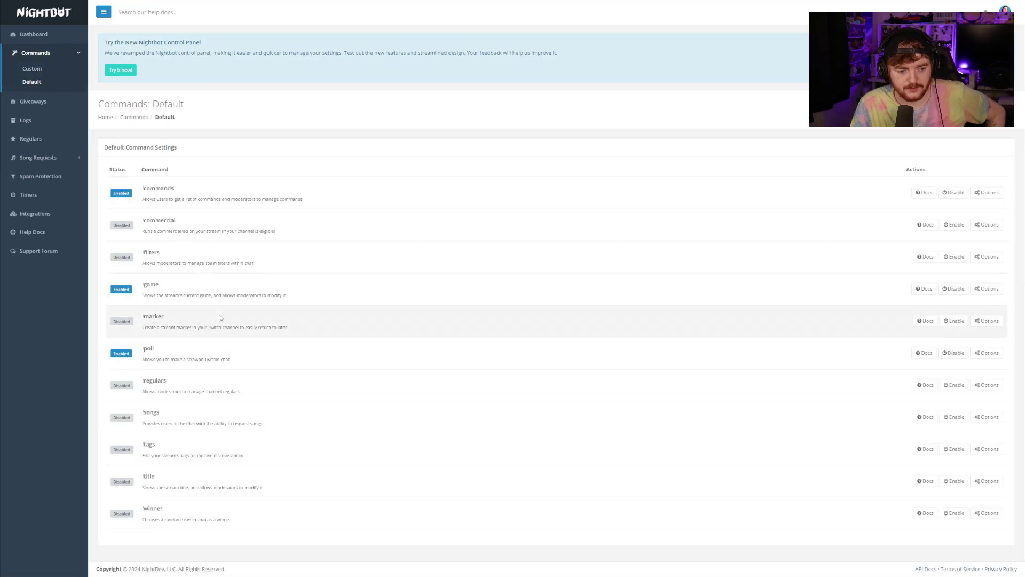
left_click(996, 420)
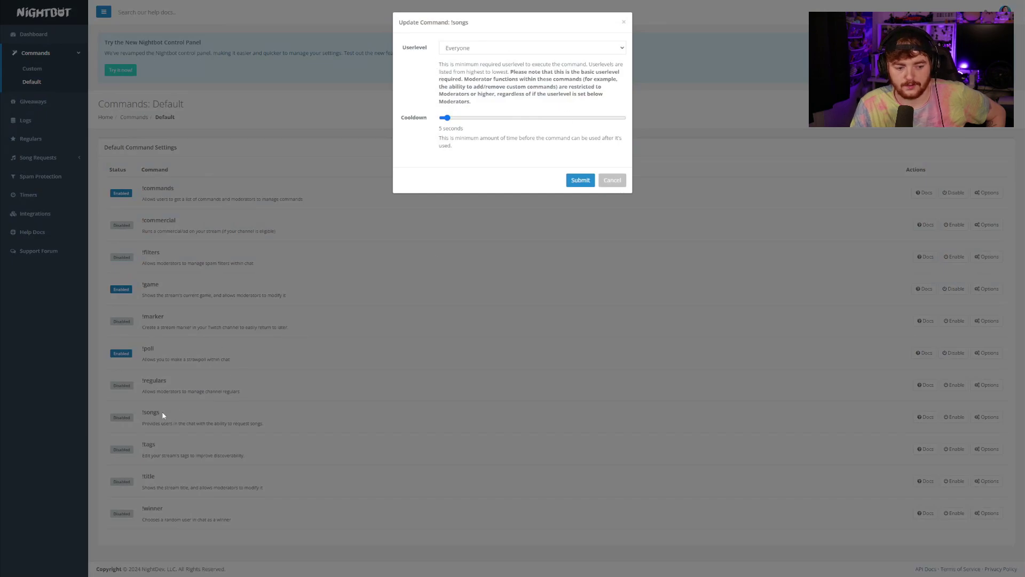
left_click(612, 181)
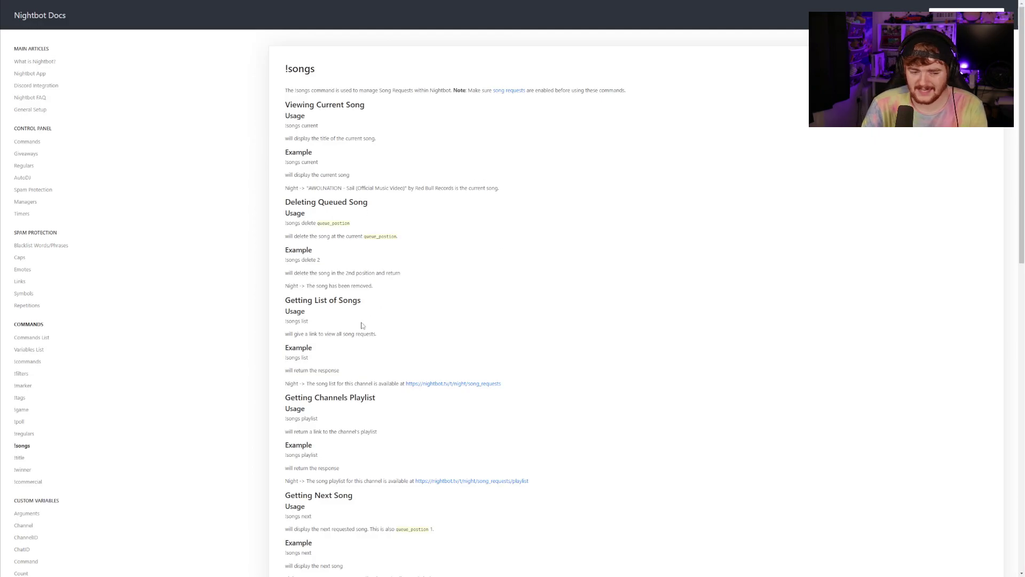
left_click_drag(287, 321, 322, 325)
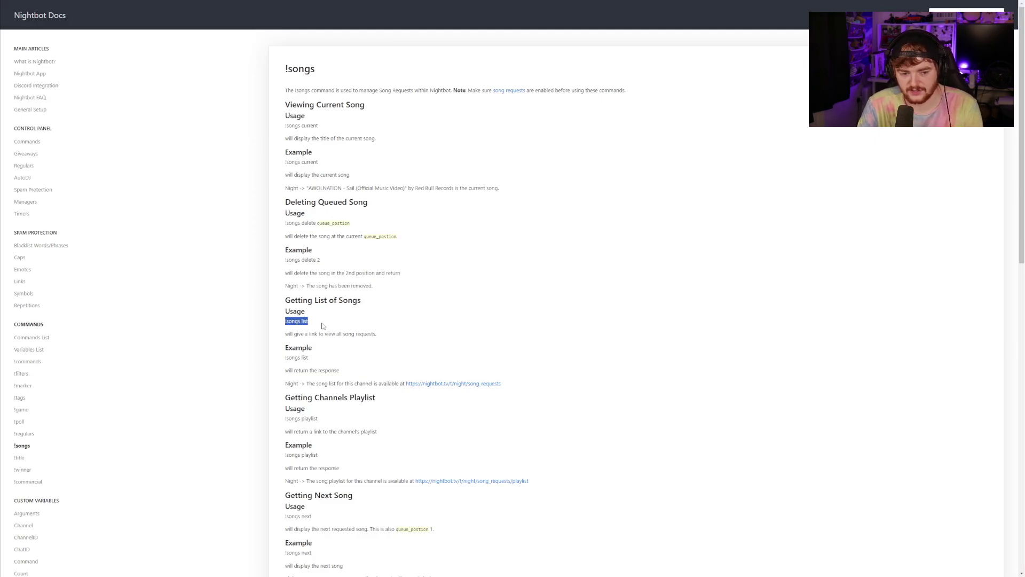
left_click(318, 327)
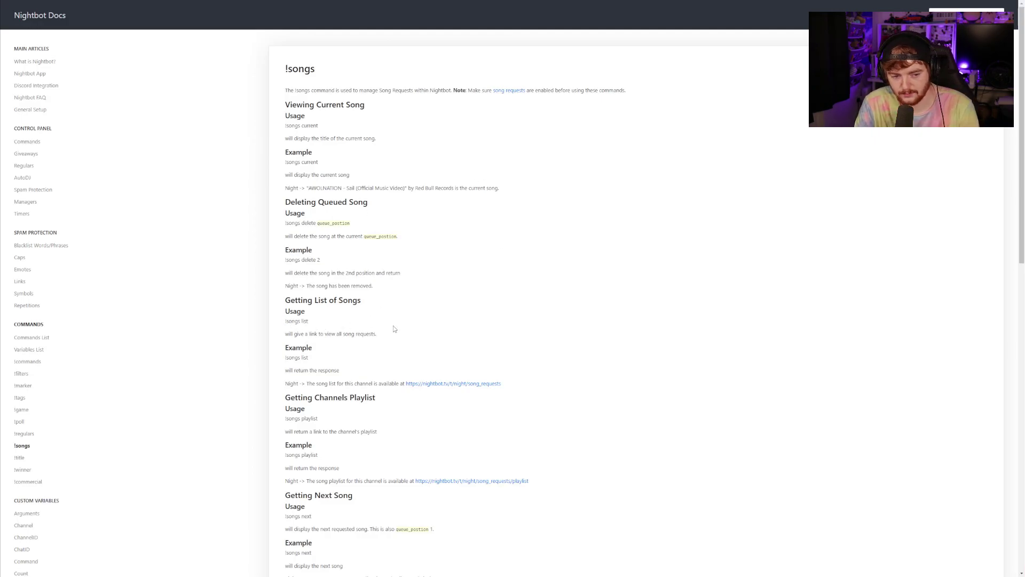
scroll(395, 329, "down", 7)
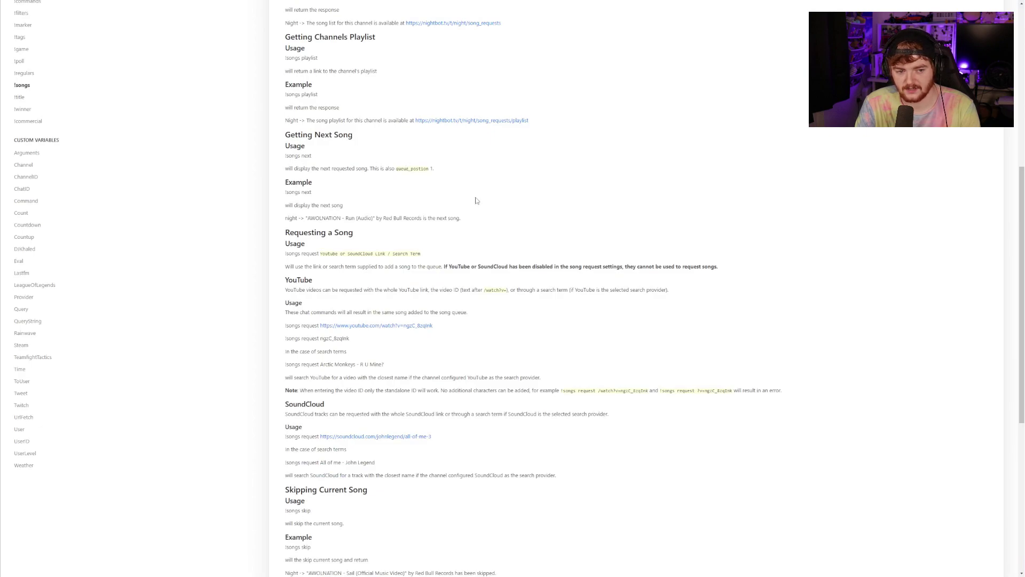
scroll(476, 213, "up", 7)
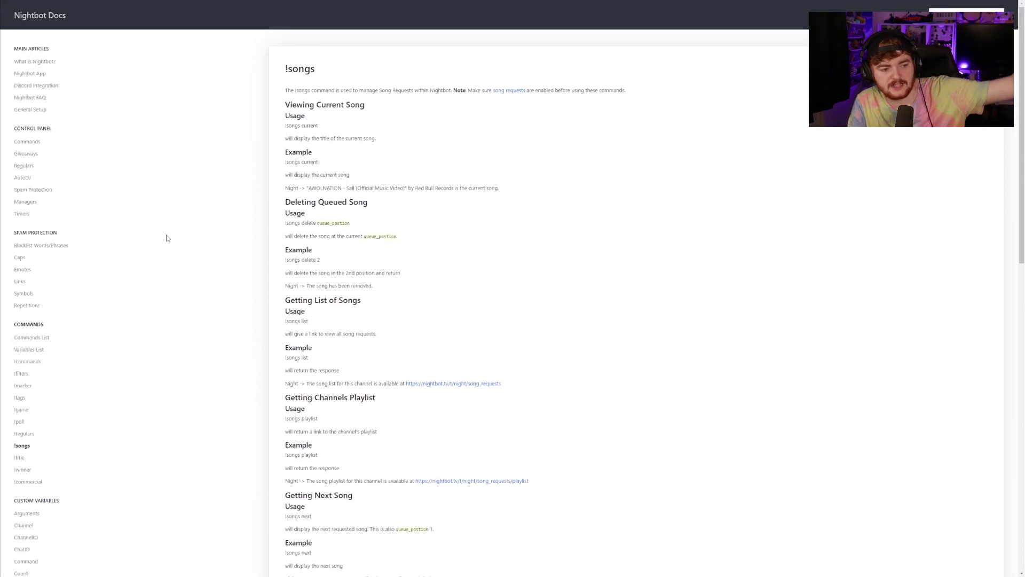
Open the docs' Commands article and scroll to the Managing Default Commands and Custom Commands sections.
left_click(30, 145)
scroll(443, 180, "down", 3)
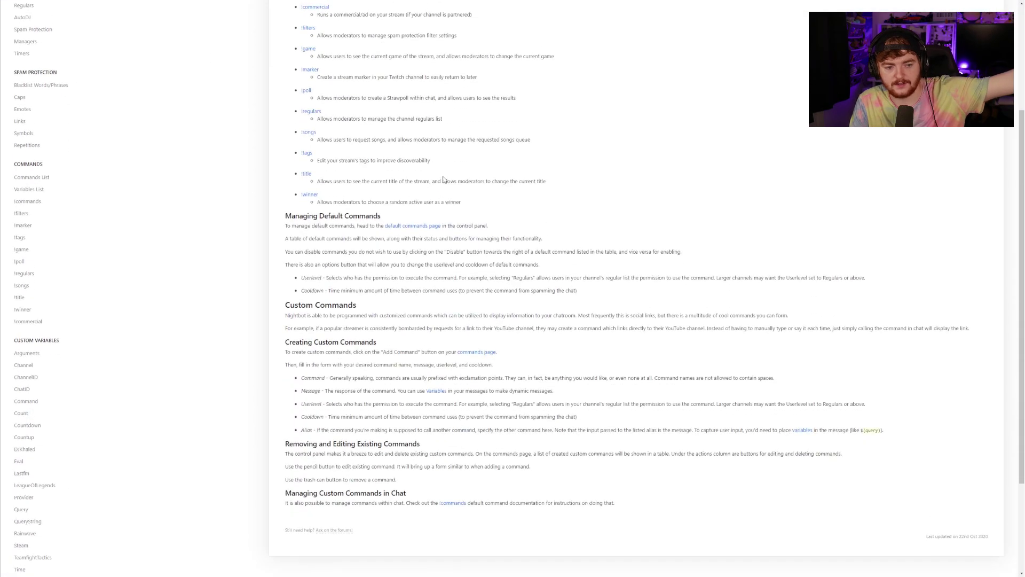
scroll(443, 180, "up", 2)
scroll(382, 278, "down", 3)
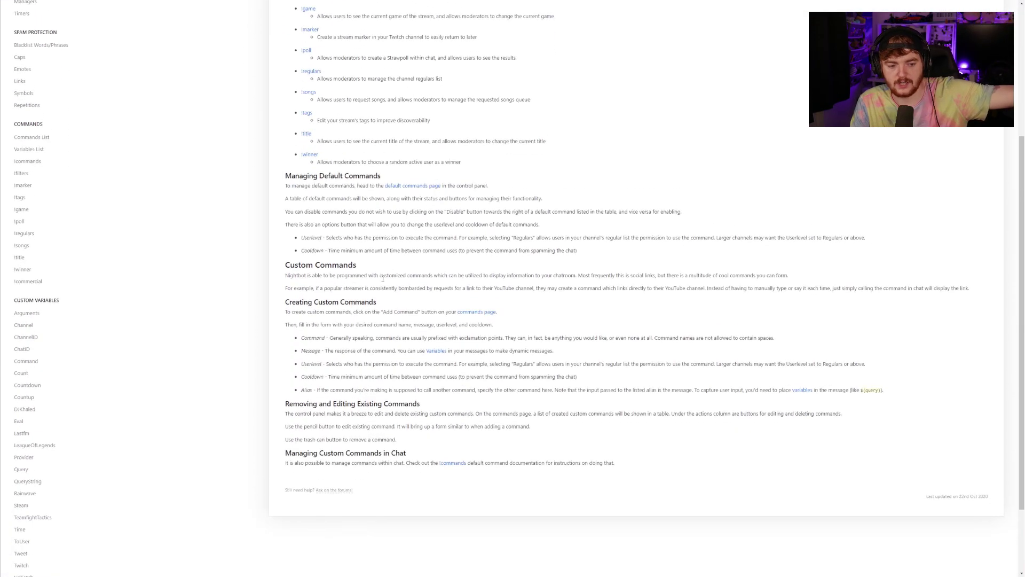